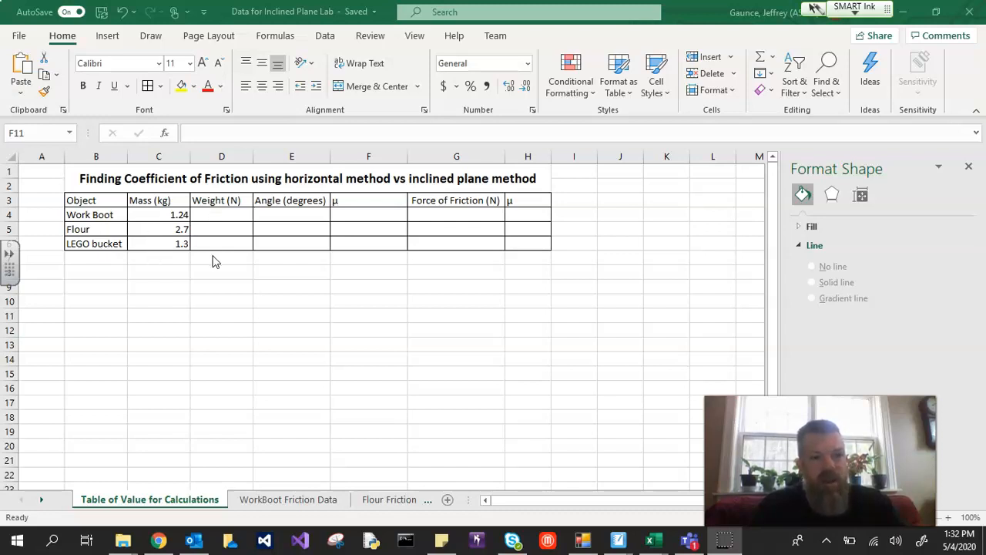
Calculate the Work Boot's weight in D4 as its mass times 9.8, and fill the formula down to the LEGO bucket row
click(213, 219)
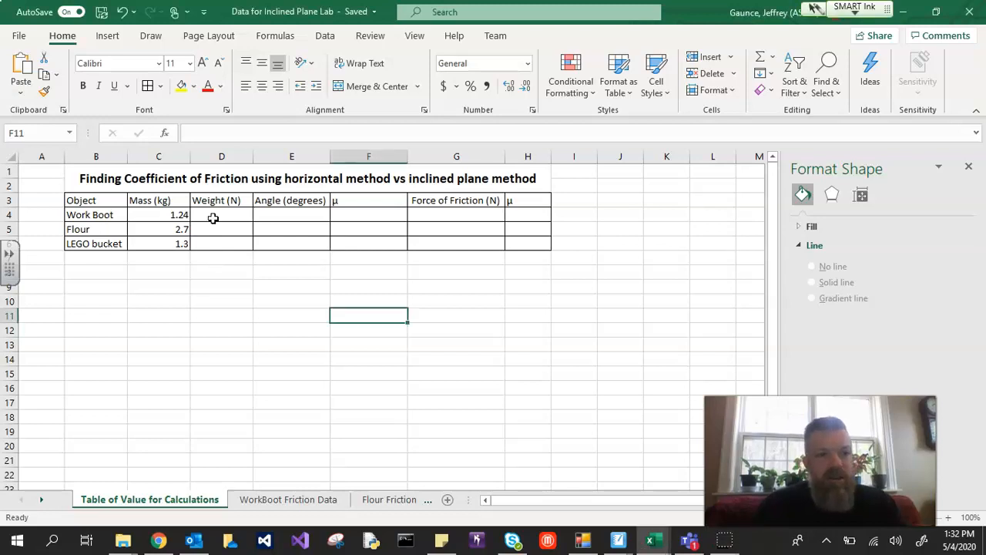
click(214, 219)
text(=)
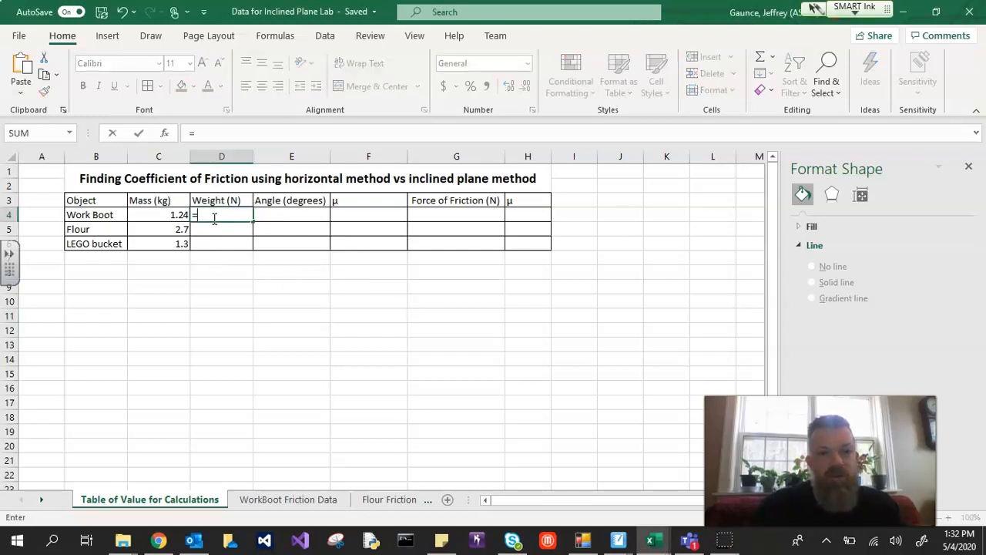
click(180, 215)
text(*9.8)
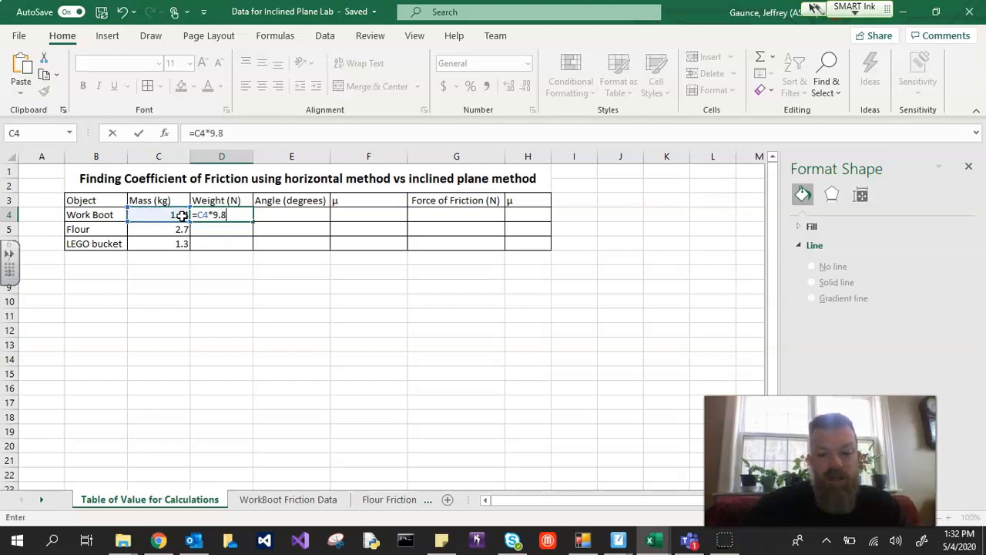
key(Return)
click(214, 216)
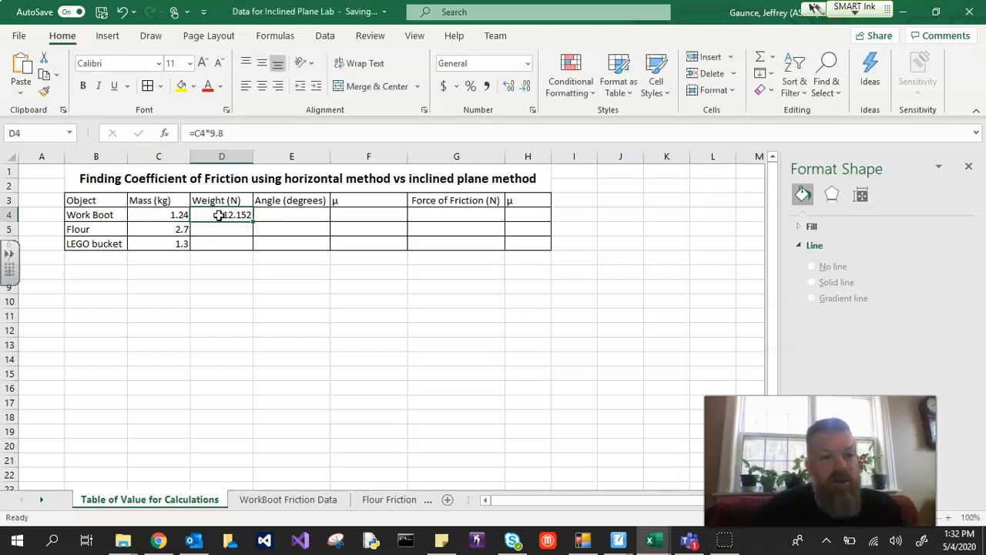
drag(251, 222, 253, 245)
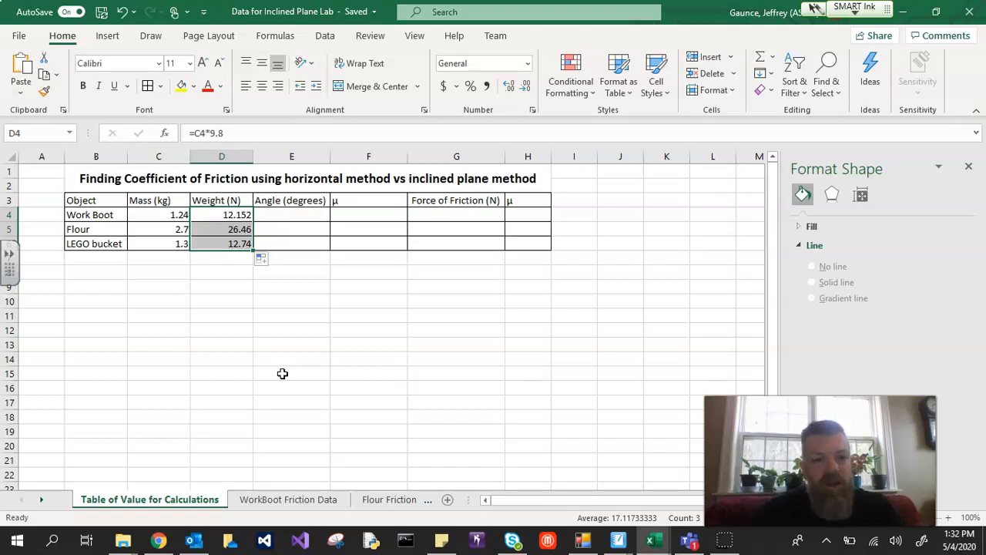
On the WorkBoot Friction Data sheet, insert a scatter chart with straight lines and markers from the Time and Force columns
click(281, 501)
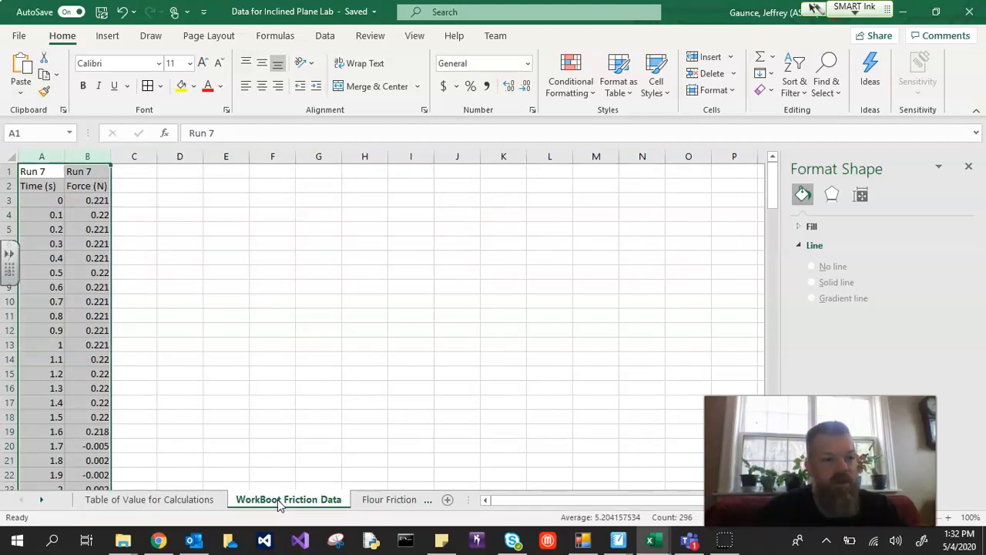
drag(37, 152, 75, 244)
drag(42, 154, 85, 157)
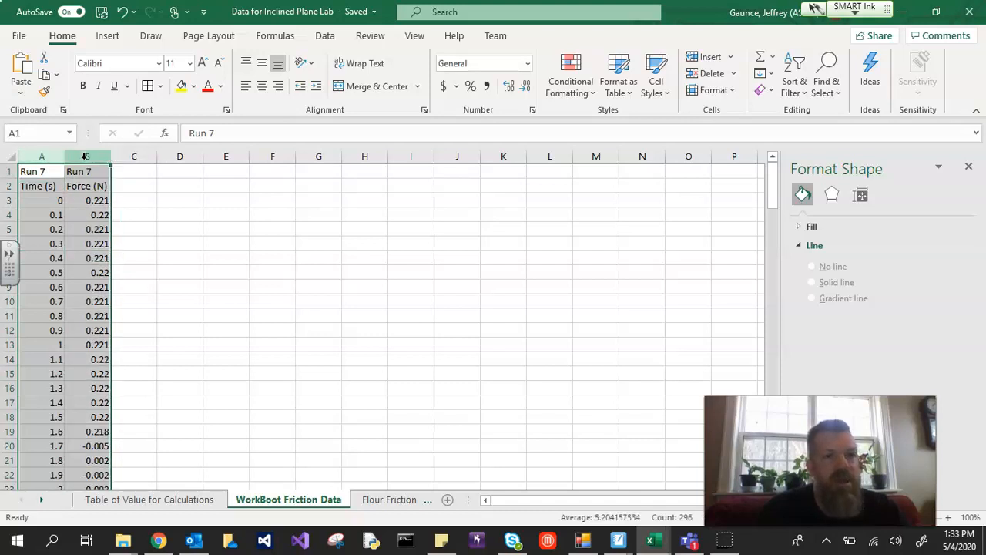
click(107, 35)
click(421, 95)
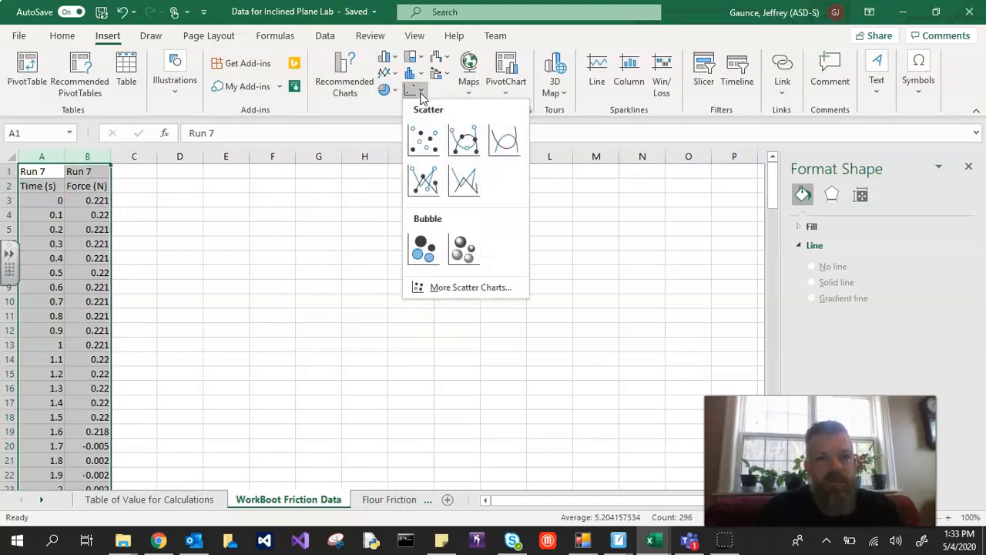
click(428, 179)
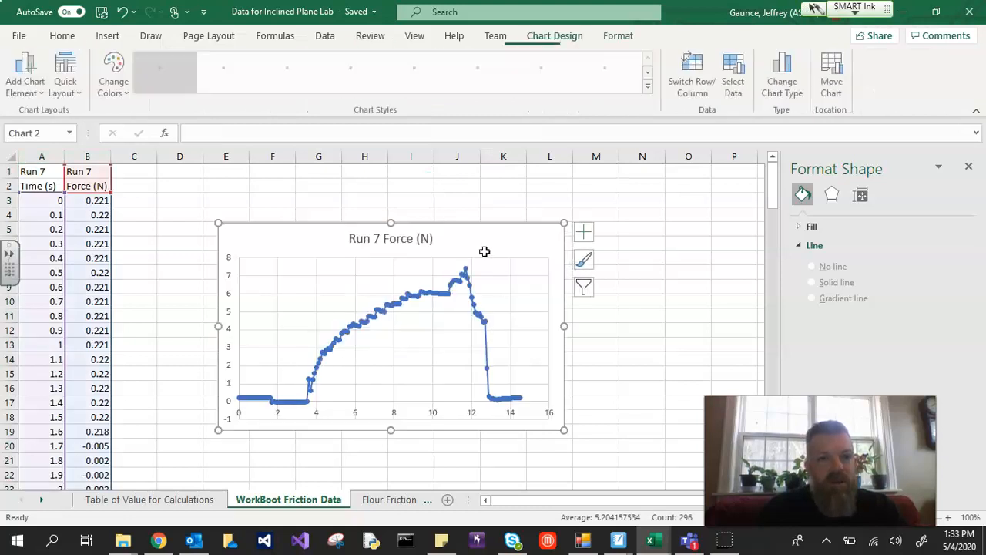
Apply the quick layout with axis titles, legend and trendline equation to the work boot chart, and delete its linear trendline
click(76, 98)
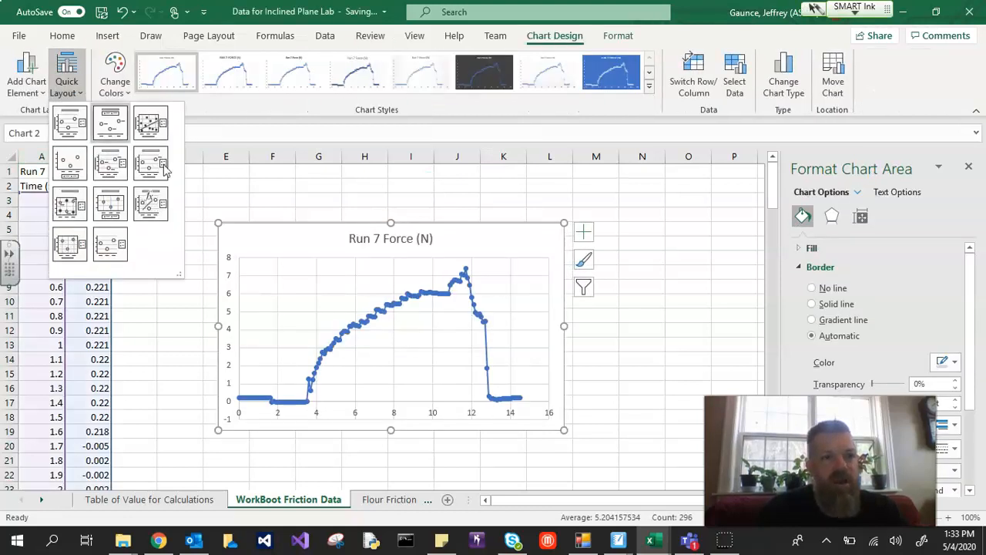
click(151, 207)
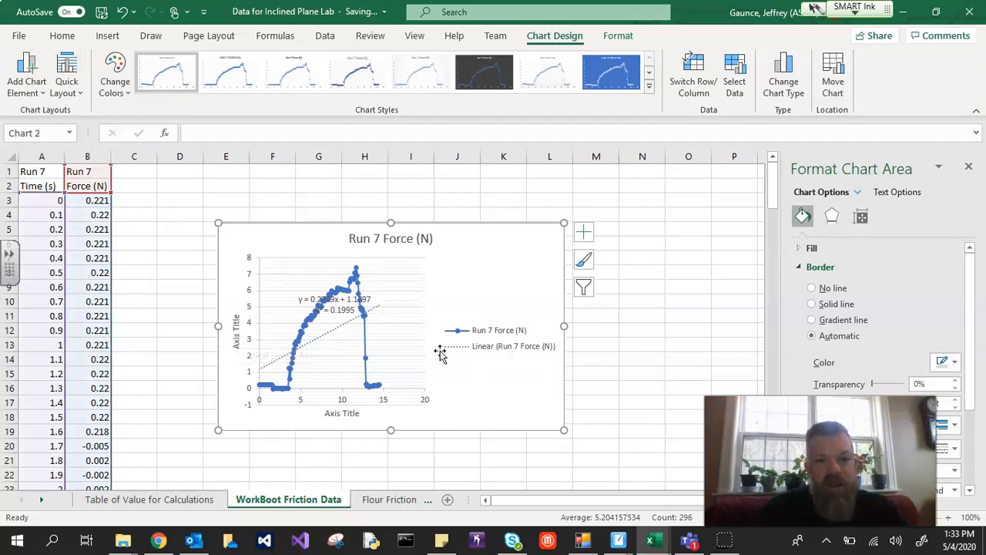
click(345, 325)
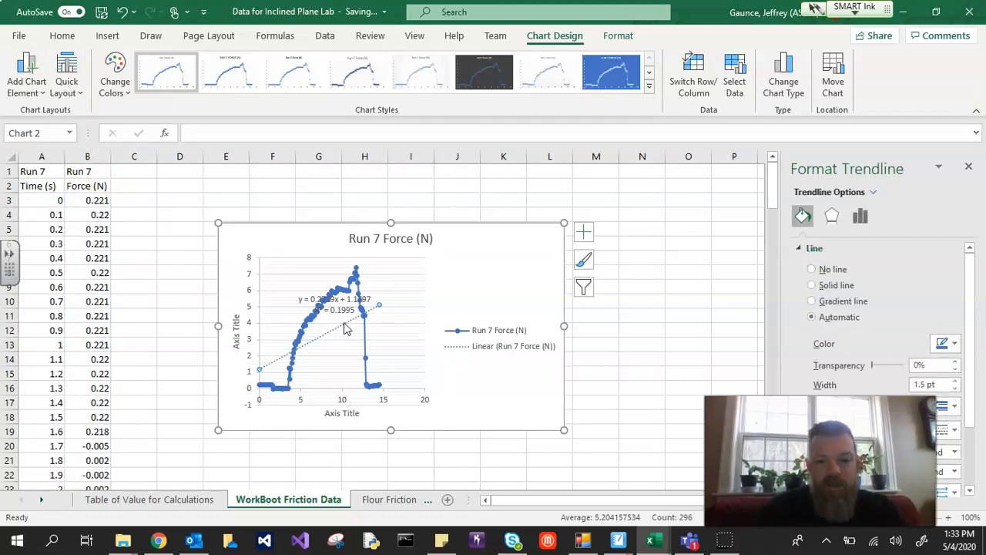
key(Delete)
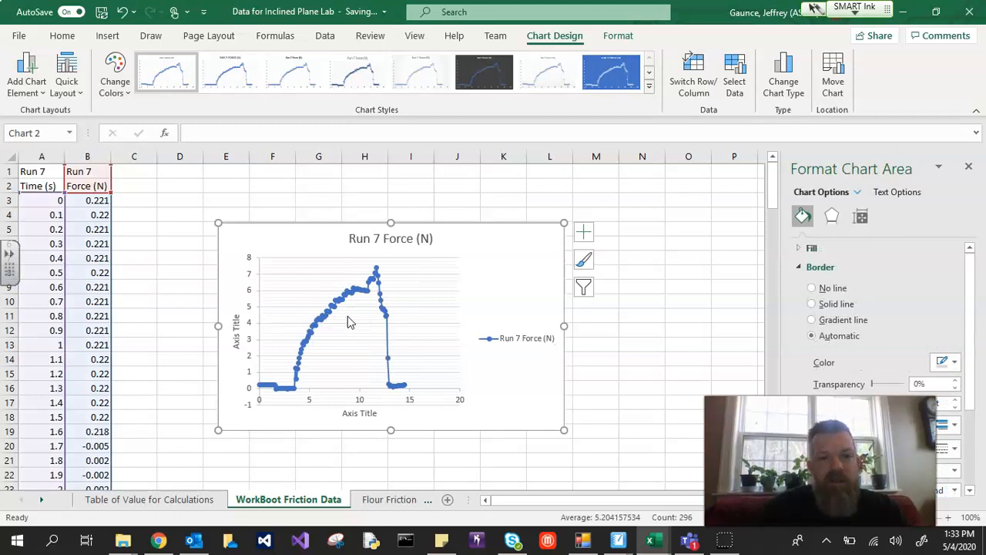
Delete the work boot chart's legend and shift the chart right to clear columns D and E beside the data
click(495, 340)
key(Delete)
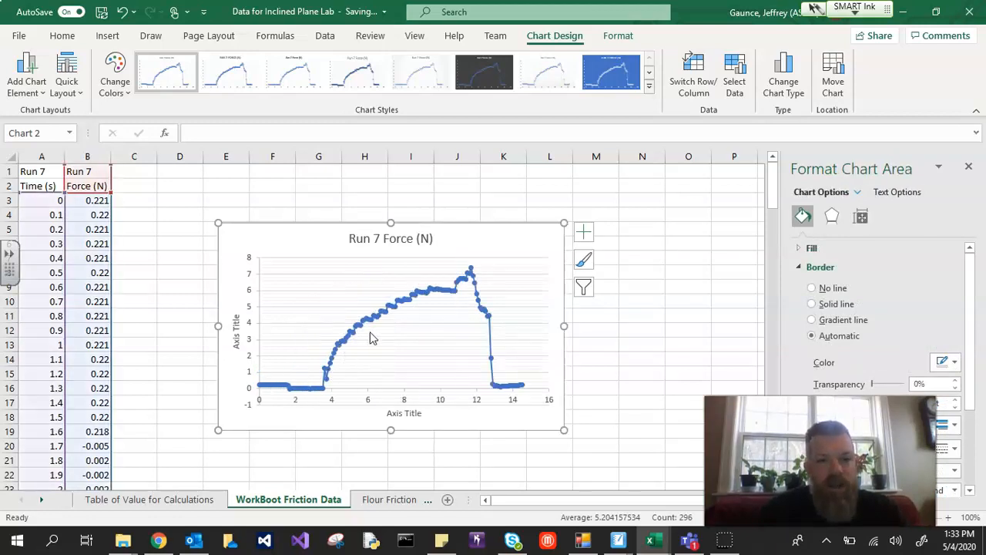
click(473, 272)
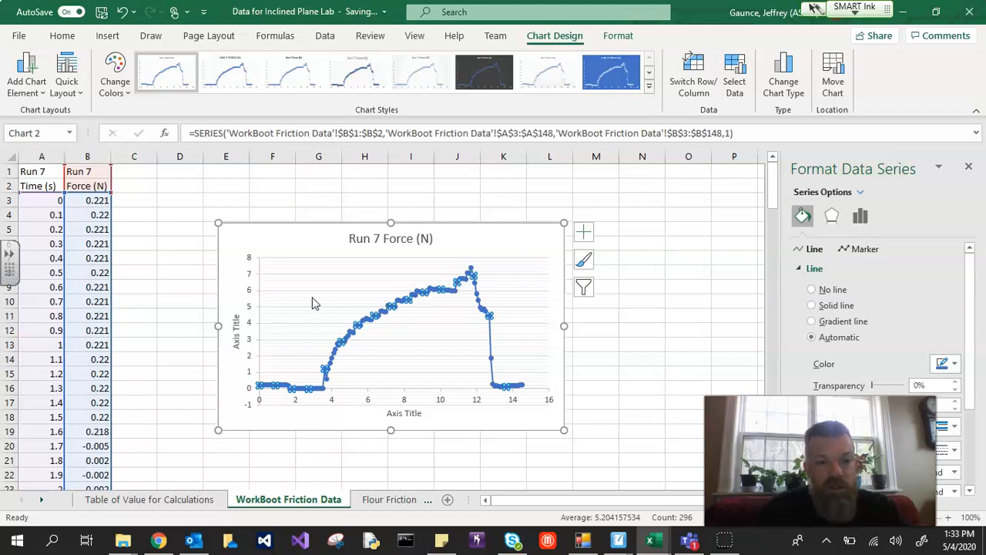
drag(231, 246, 315, 248)
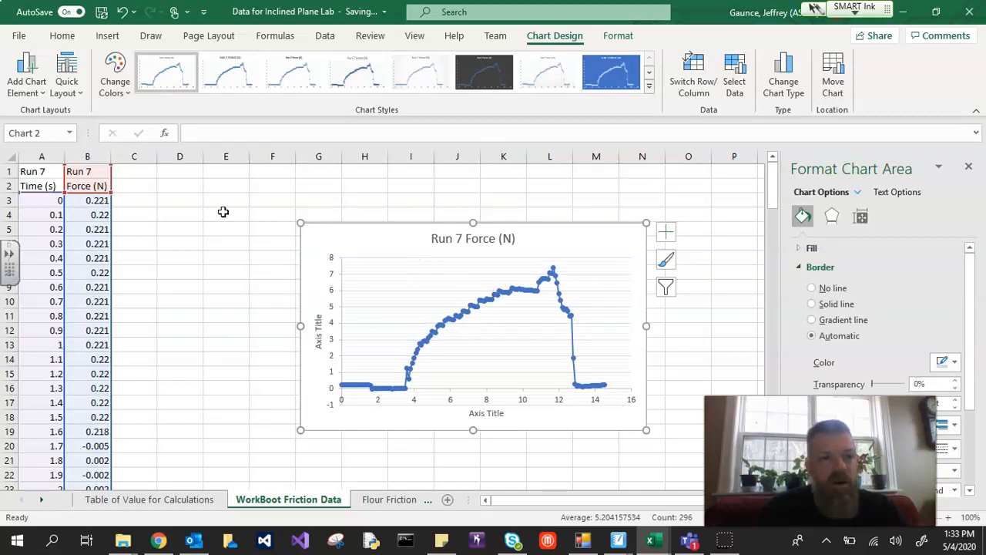
Label D3 "Maximum Force" and calculate the largest force in D4 with =max(B:B)
click(169, 200)
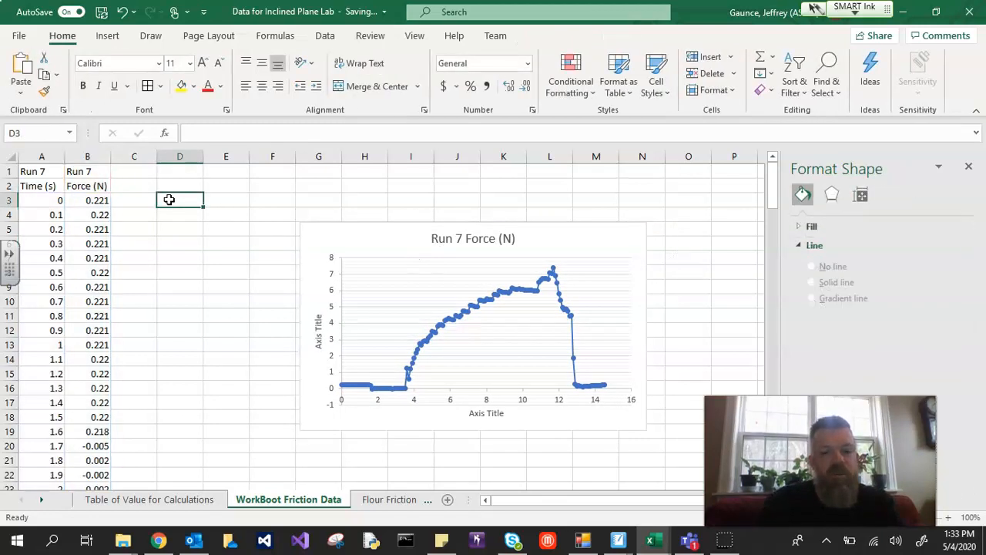
text(Maximum Force)
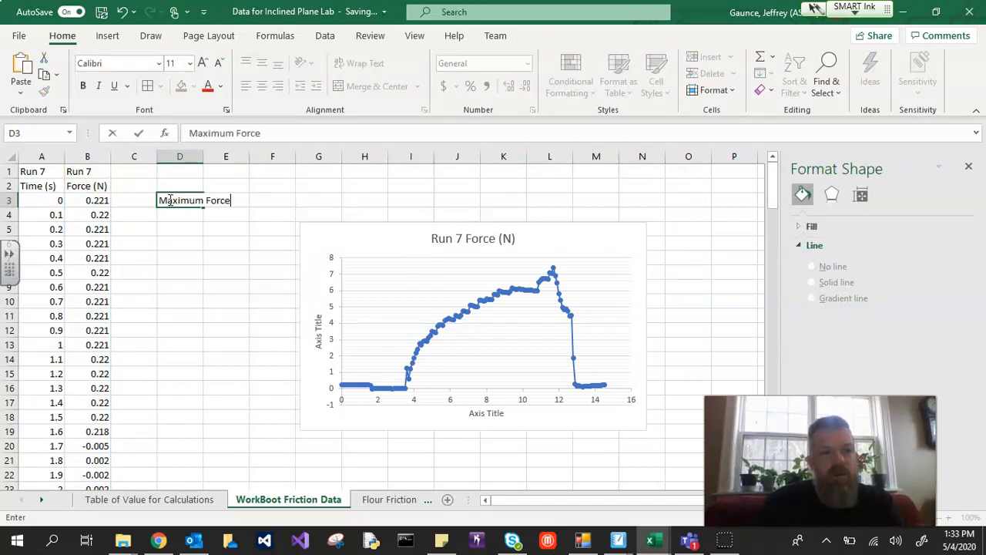
key(Return)
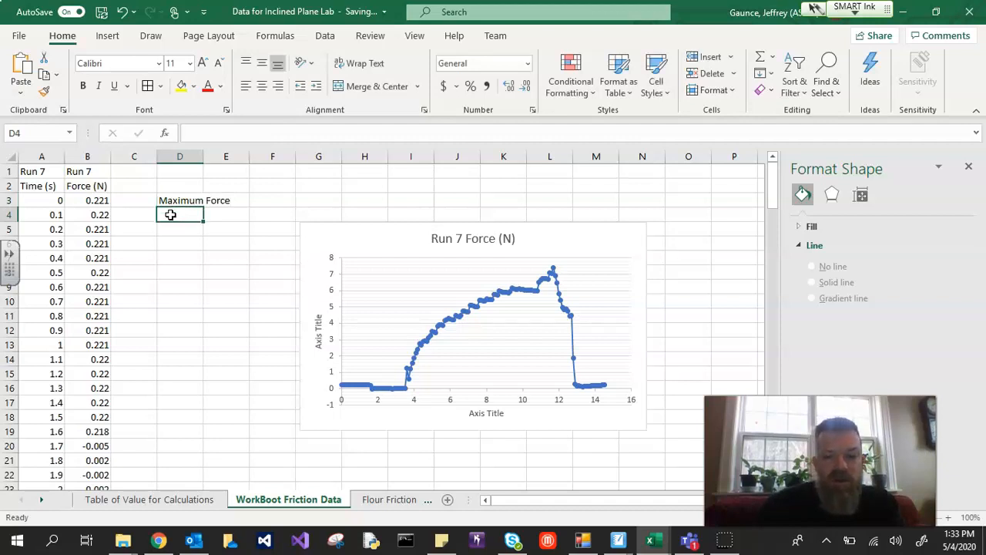
text(=max()
click(89, 156)
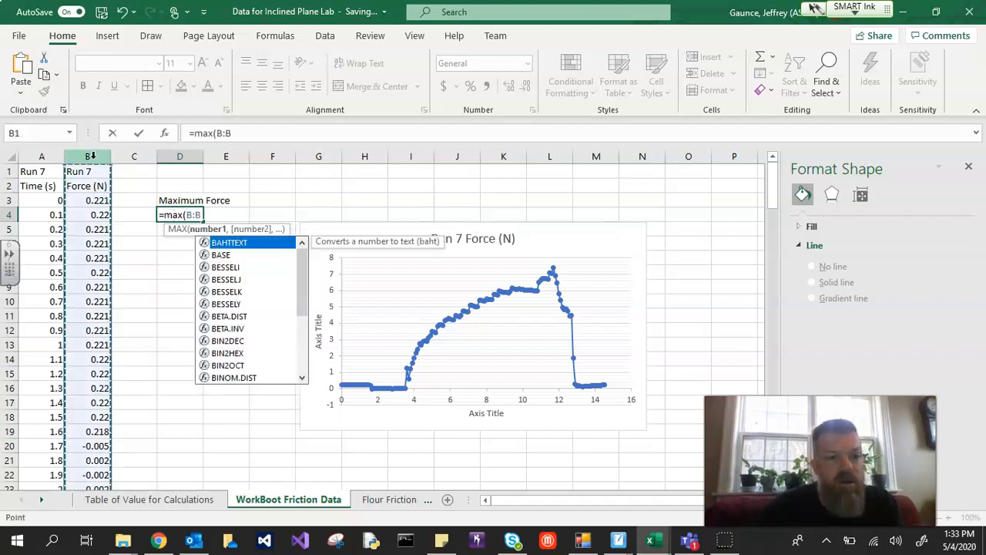
text())
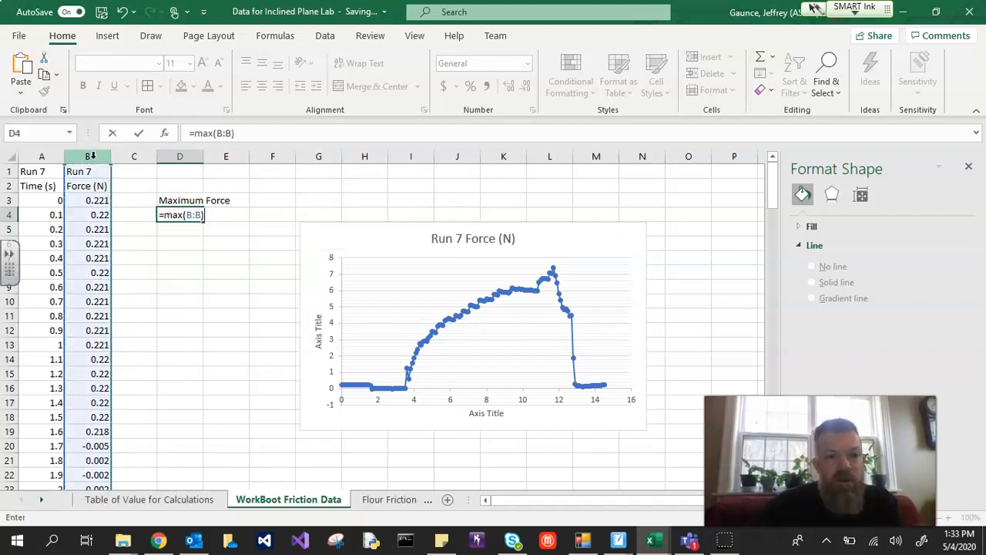
key(Return)
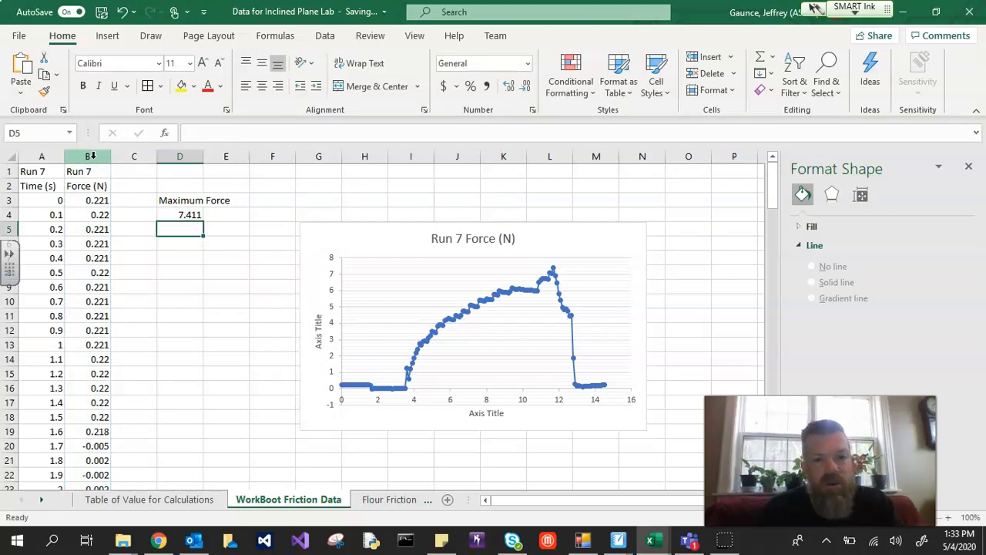
Go to the Work Boot's Force of Friction cell, G4, on the Table of Value for Calculations sheet
click(94, 505)
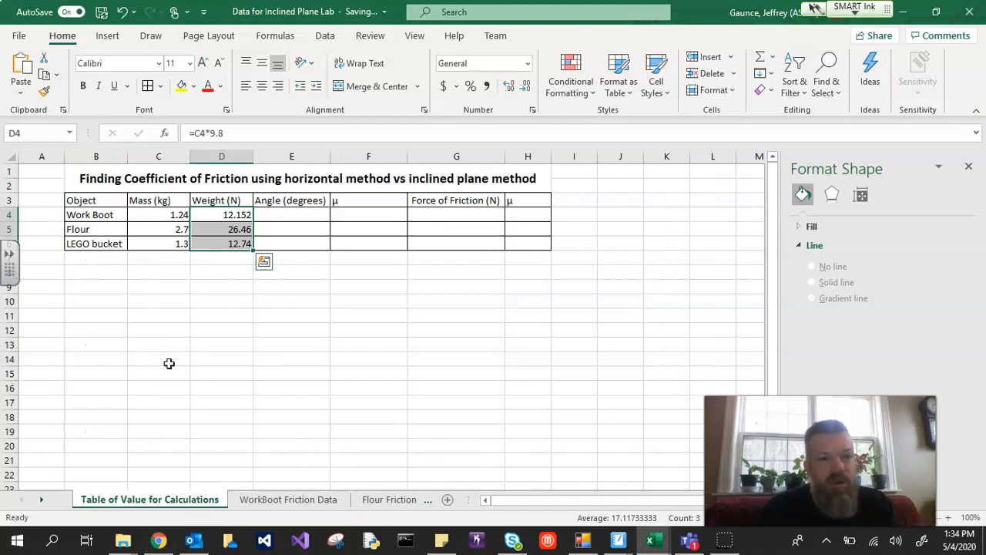
click(425, 216)
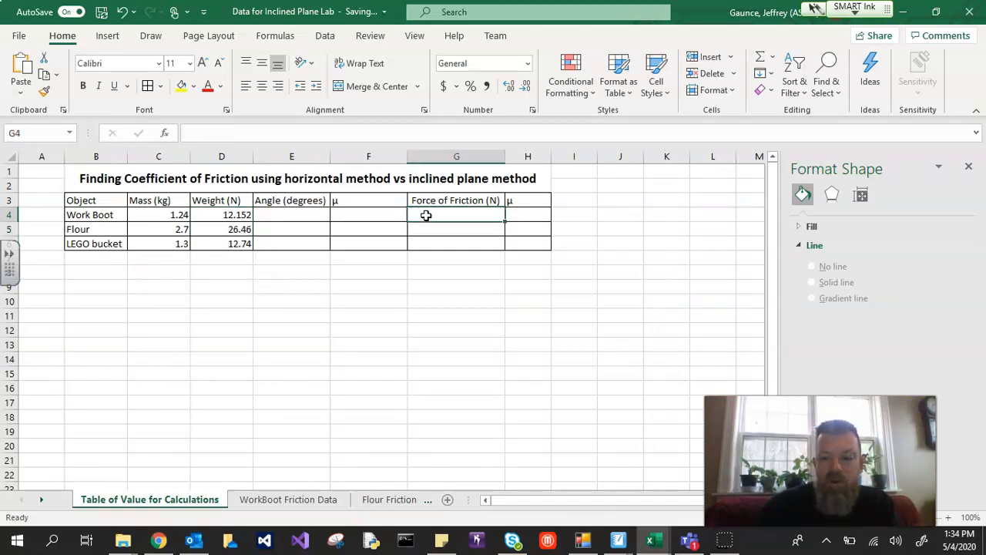
text(7.41)
key(BackSpace)
key(BackSpace)
key(BackSpace)
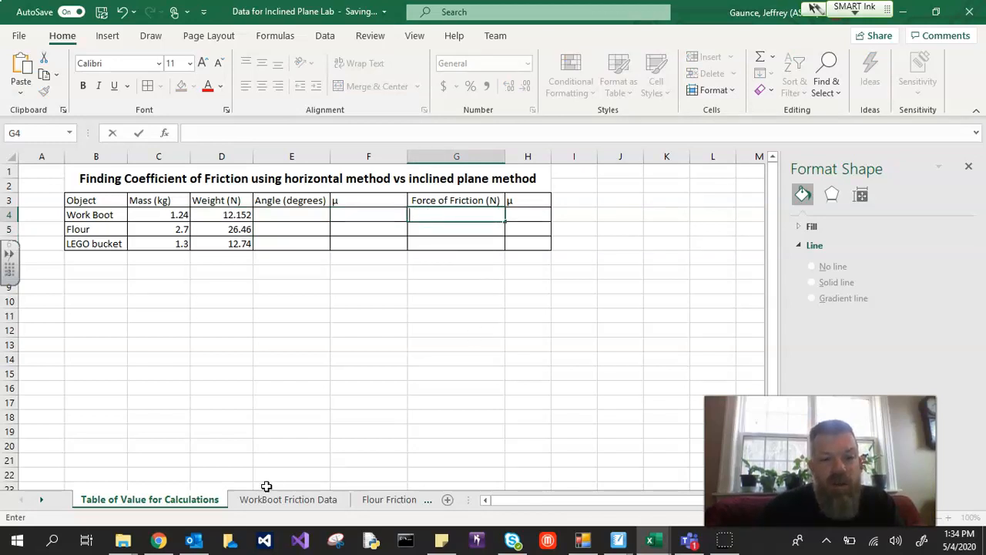
Link the Work Boot's Force of Friction cell to the maximum force in D4 of the WorkBoot Friction Data sheet
text(=)
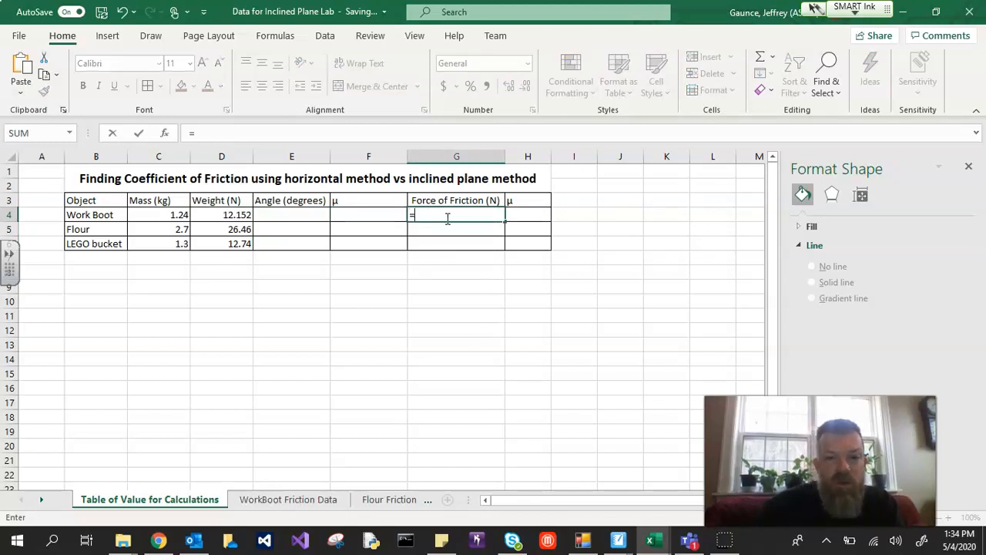
click(307, 500)
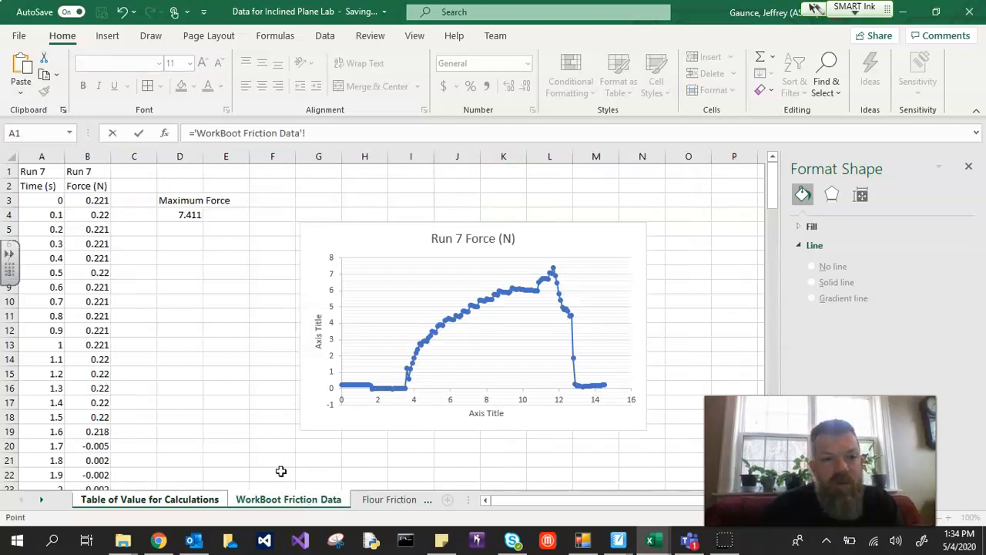
click(187, 215)
key(Return)
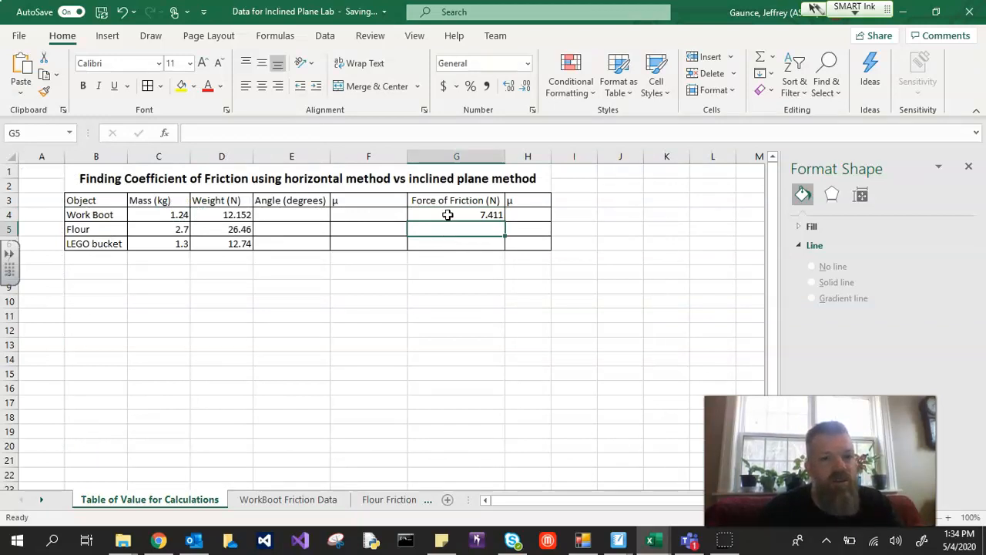
On the Flour Friction Data sheet, insert a scatter chart with straight lines and markers from columns A and B
click(523, 215)
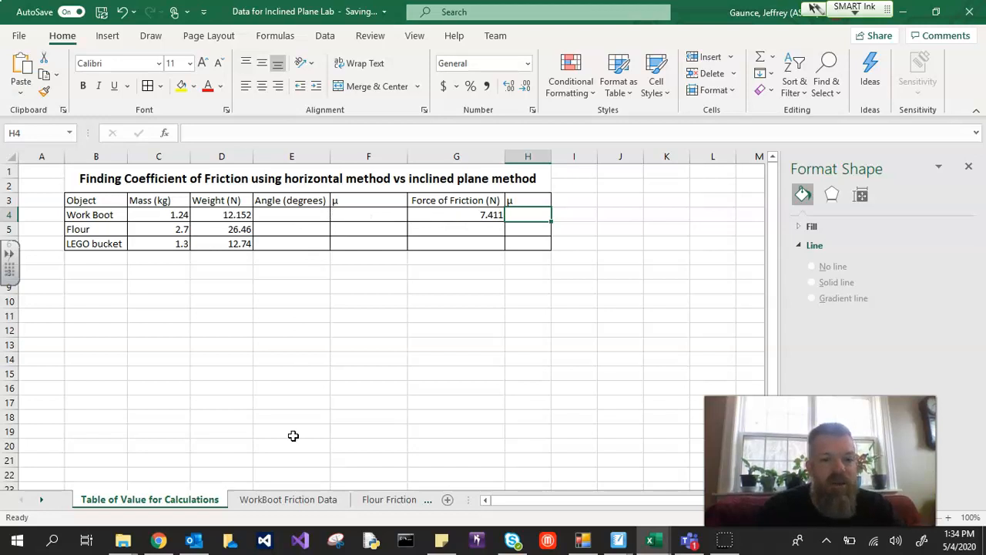
click(385, 500)
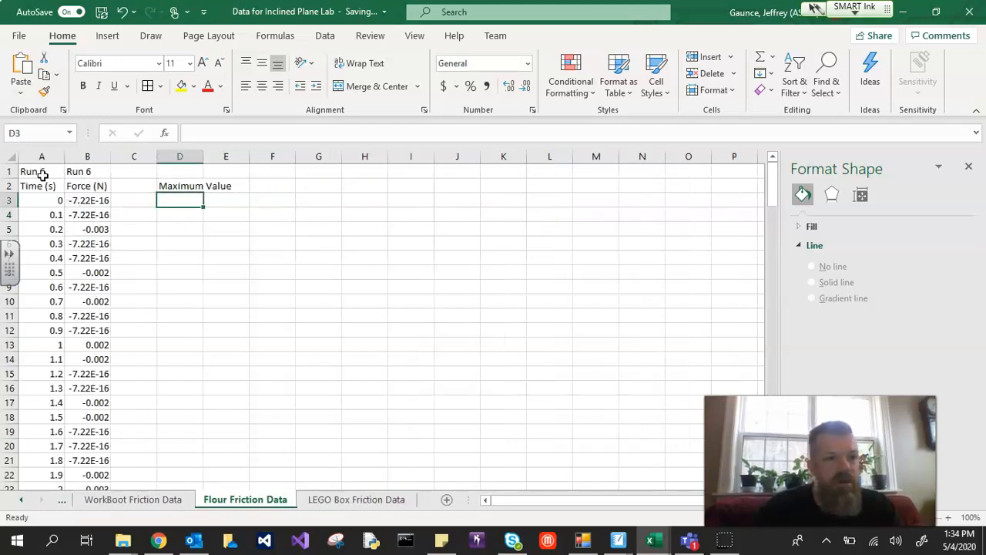
drag(42, 157, 78, 157)
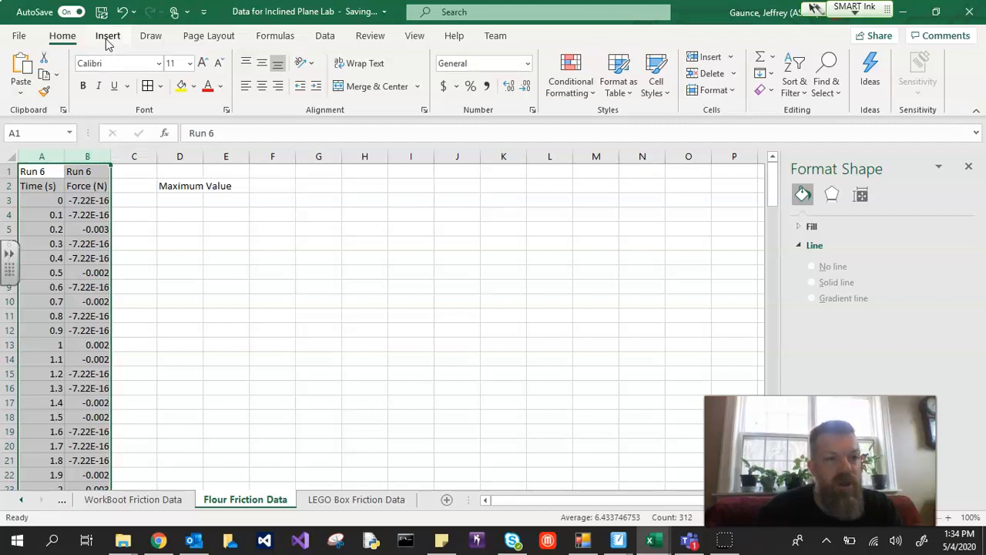
click(107, 39)
click(413, 89)
click(425, 181)
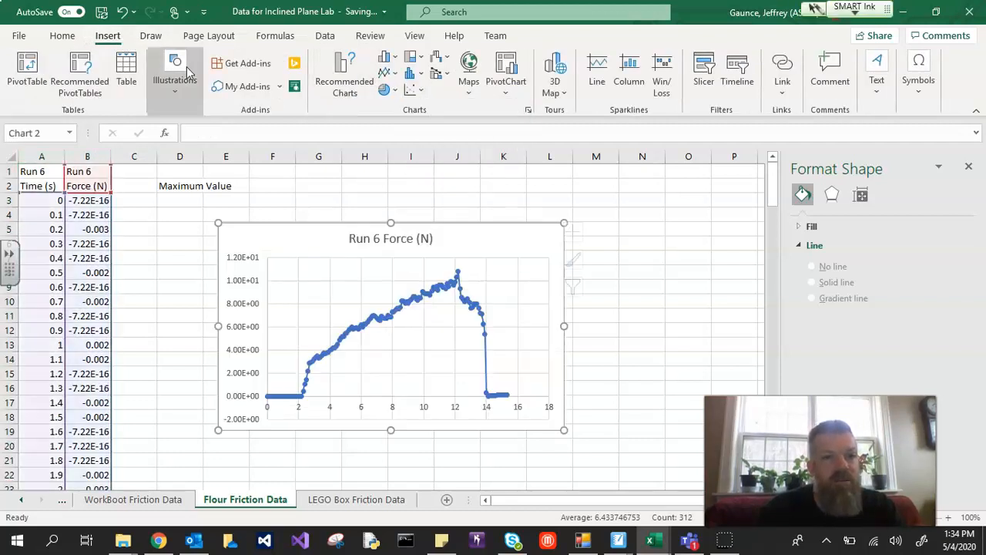
Apply the quick layout with axis titles, legend and linear trendline to the Run 6 Force chart, and delete its trendline and legend
click(68, 81)
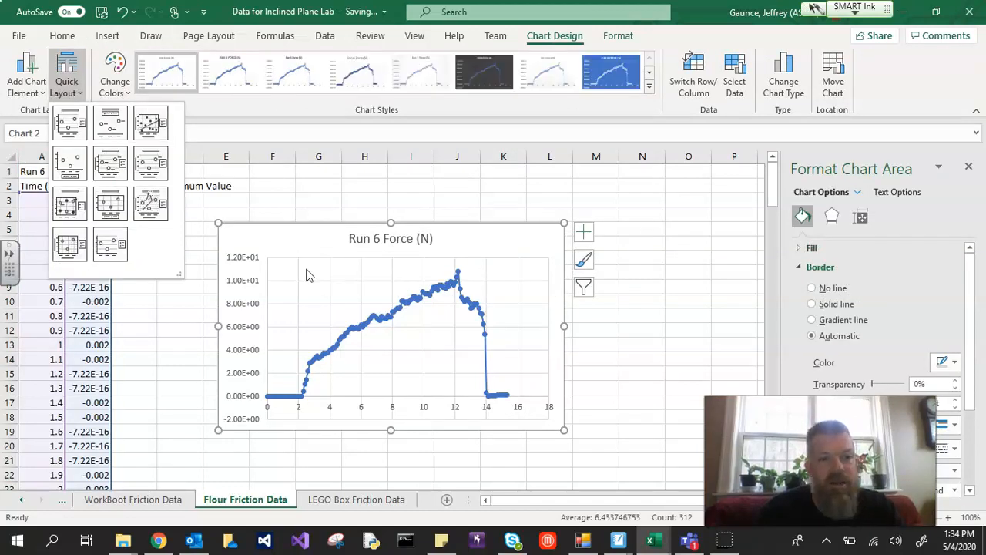
click(154, 206)
click(357, 325)
key(Delete)
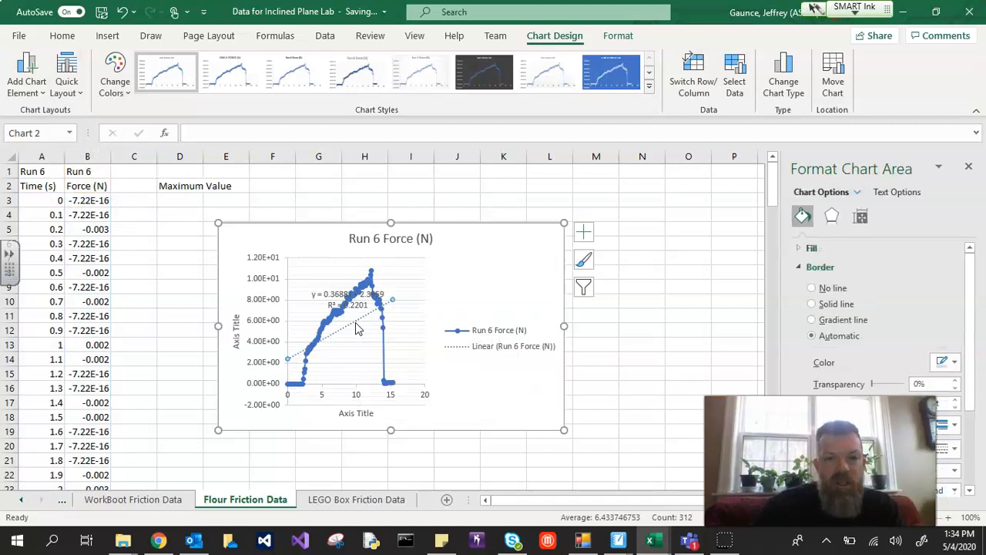
click(518, 330)
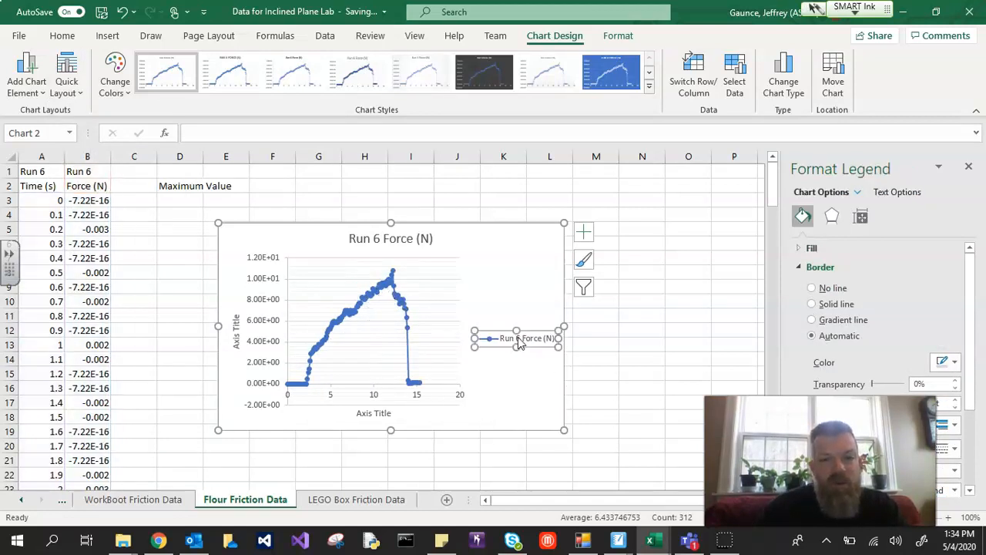
key(Delete)
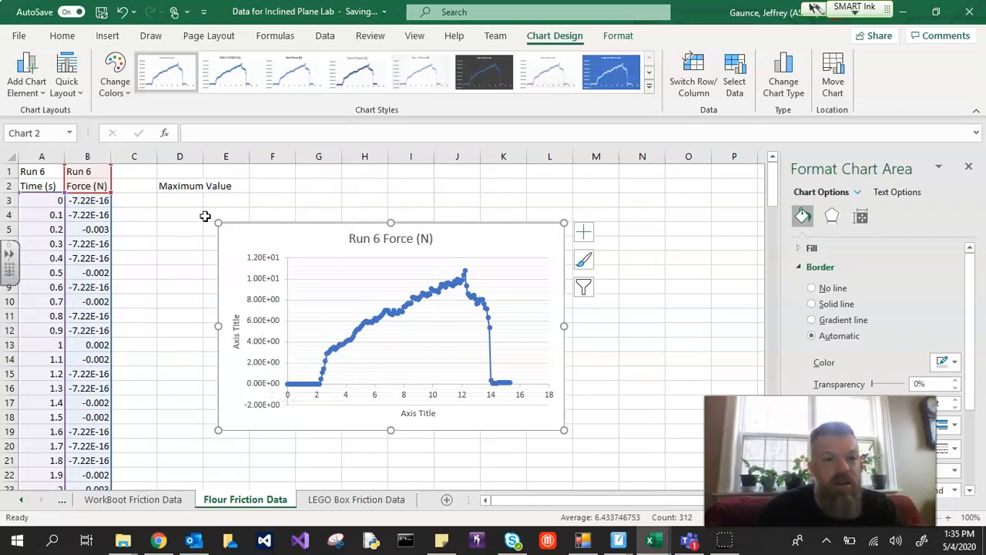
Calculate the largest force of column B in D3, under the Maximum Value label, with =Max(B:B)
click(180, 201)
text(=)
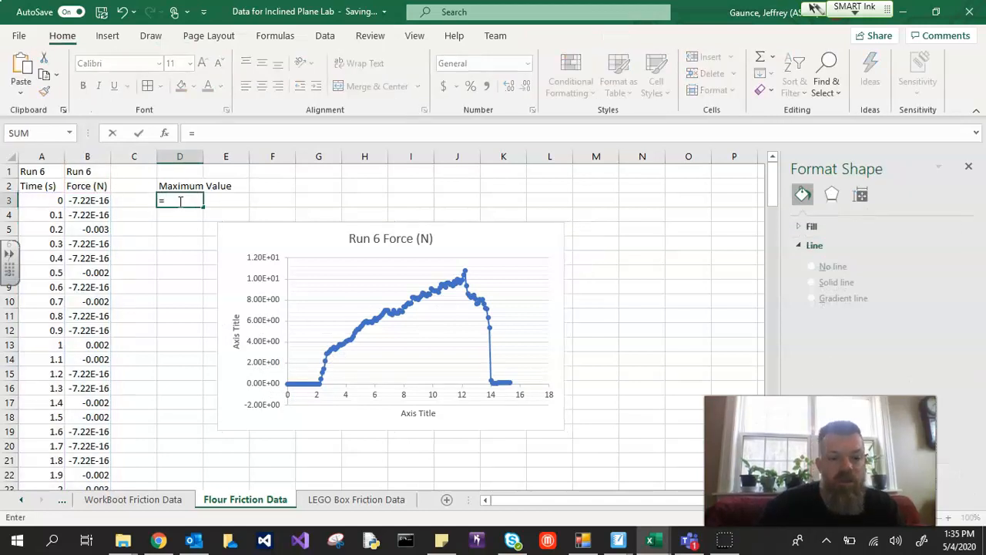
text(Max)
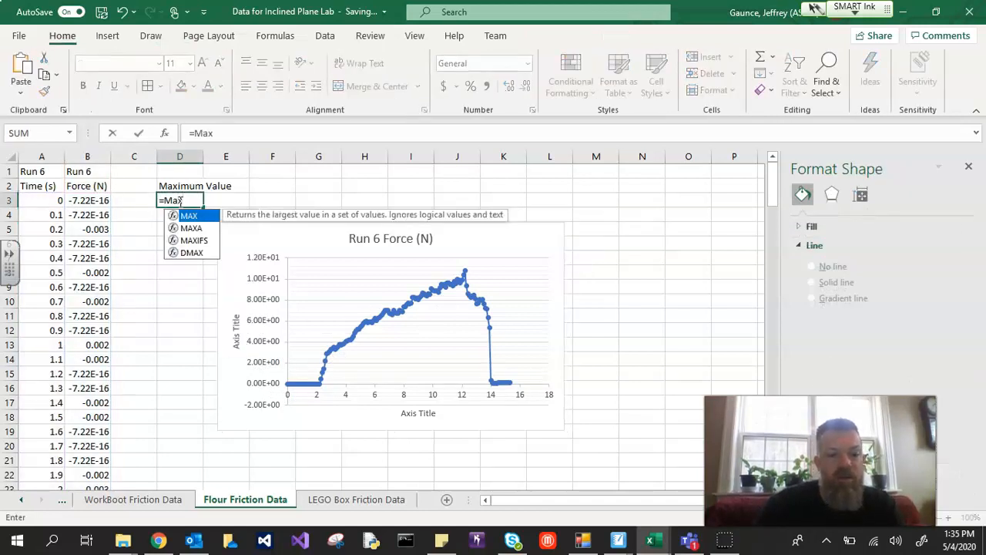
text(()
click(86, 156)
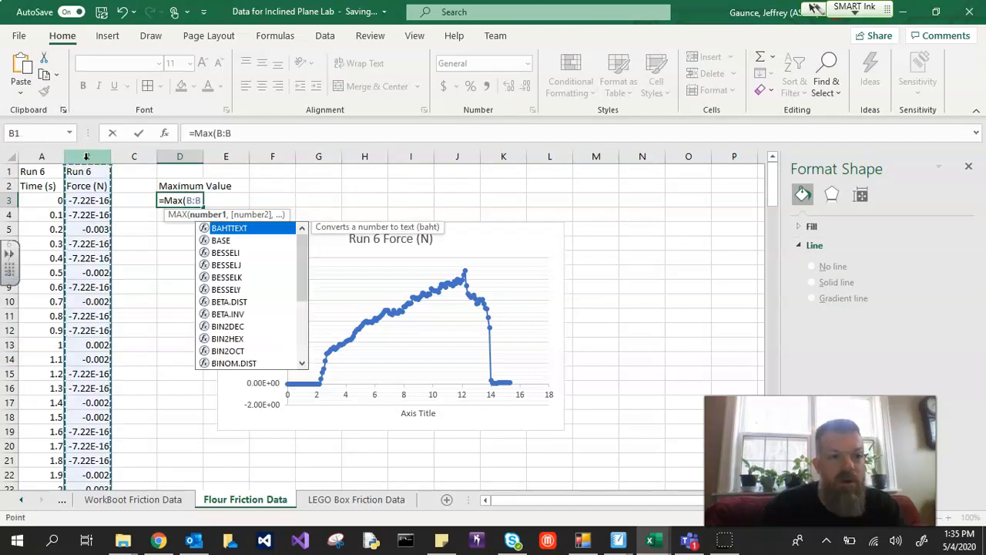
key(Return)
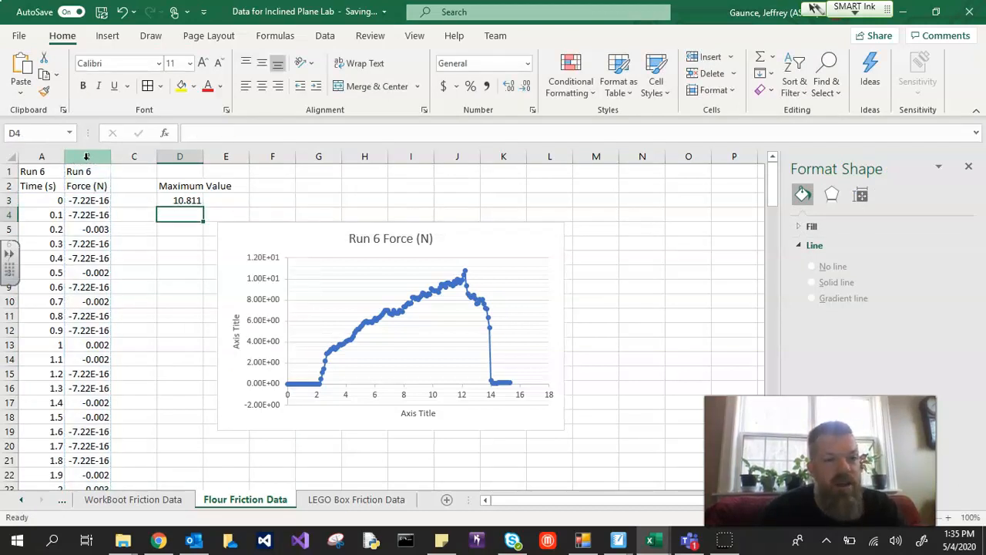
Go to the Flour's Force of Friction cell, G5, on the Table of Value for Calculations sheet
click(165, 505)
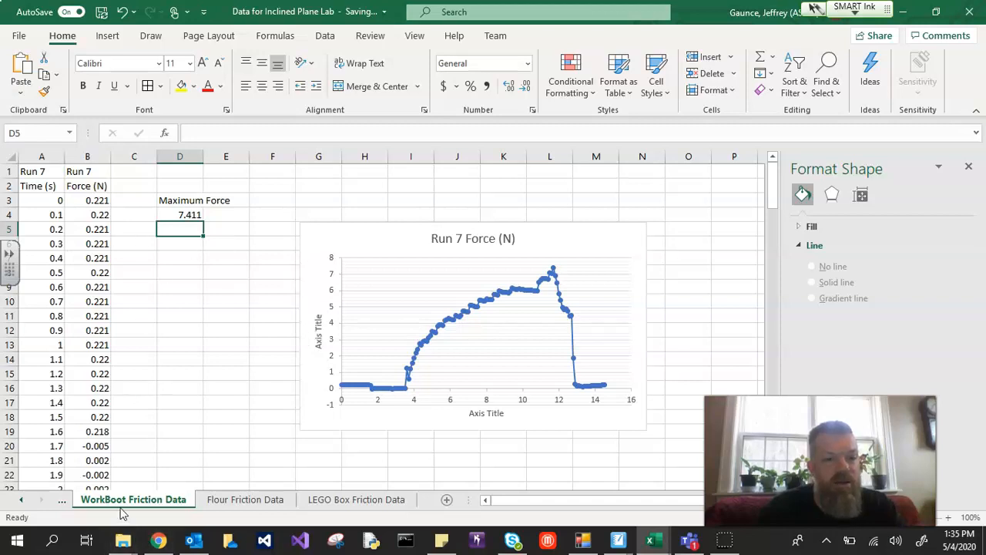
click(22, 500)
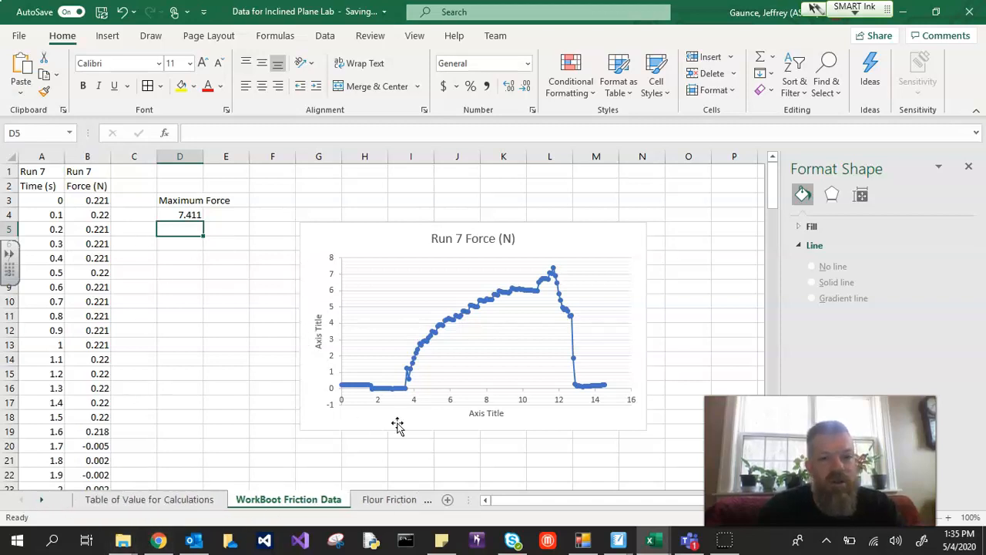
click(148, 501)
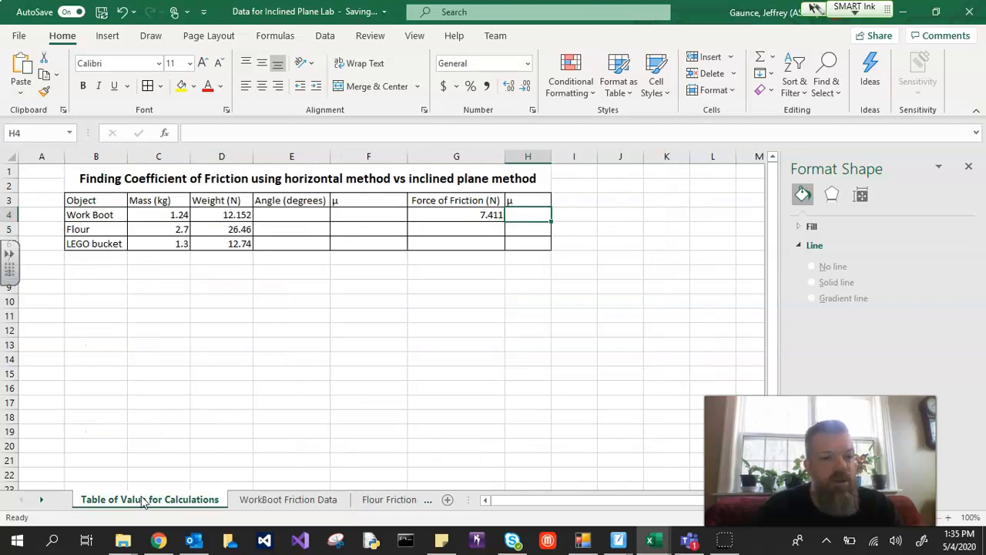
click(479, 231)
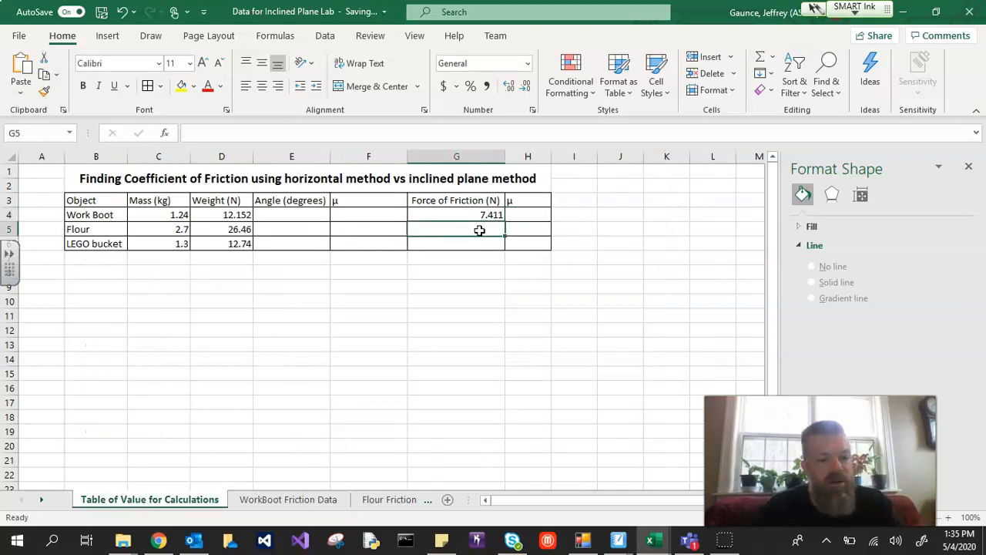